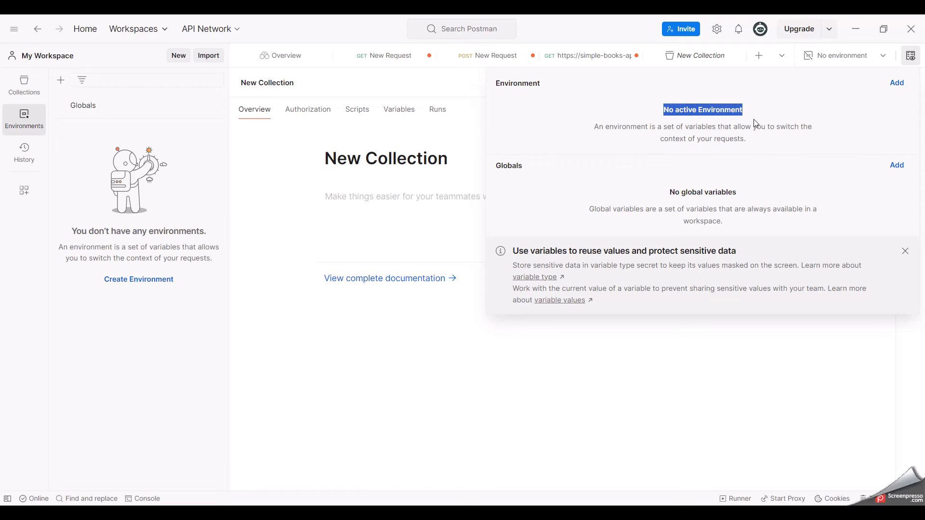
- Create a new environment named Test Environment
{"action": "left_click", "coordinate": [900, 83]}
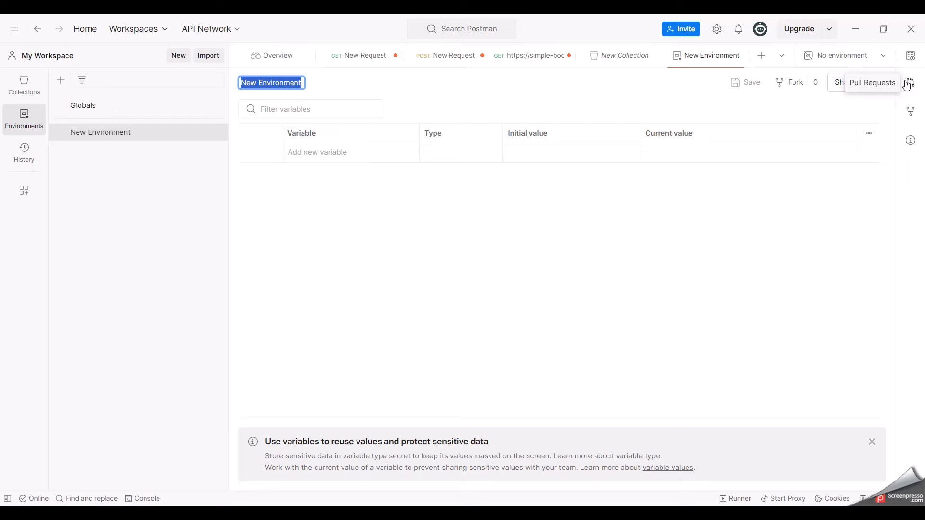
{"action": "type", "text": "Test "}
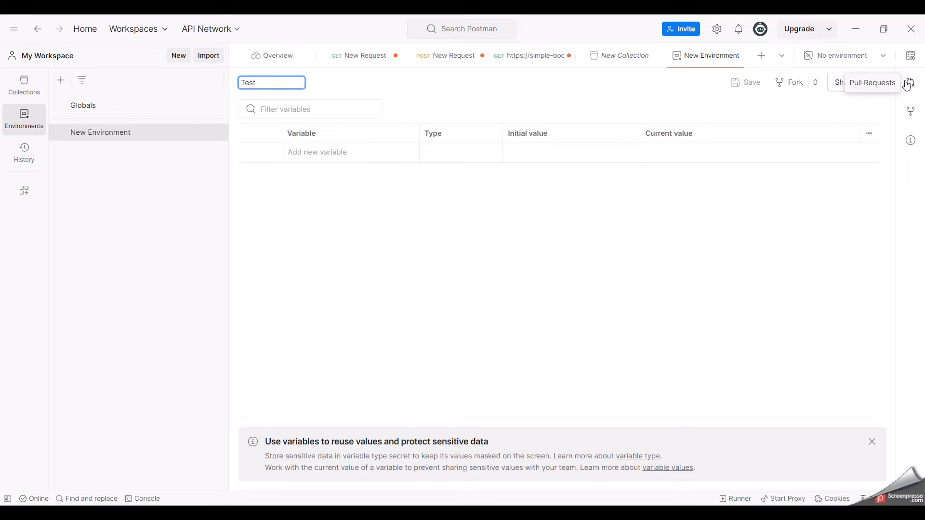
{"action": "type", "text": "Environment"}
{"action": "left_click", "coordinate": [457, 200]}
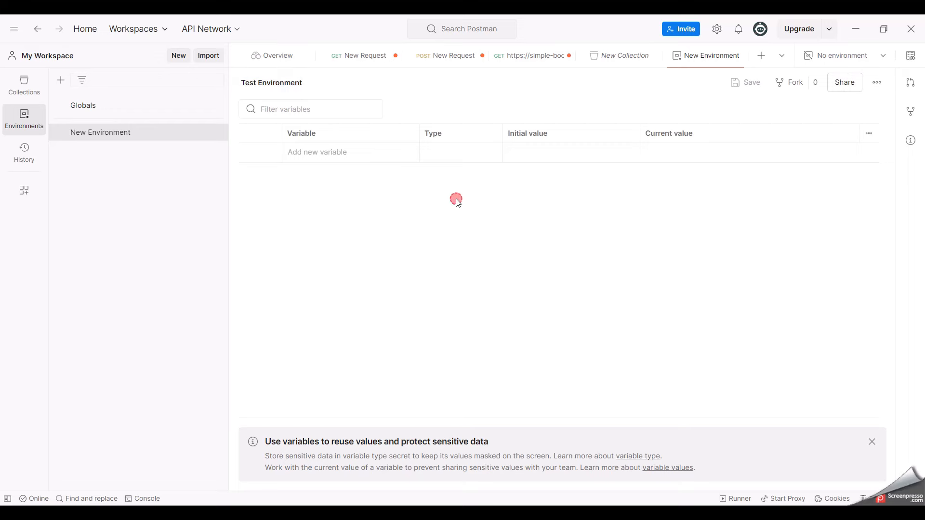
{"action": "left_click", "coordinate": [333, 152]}
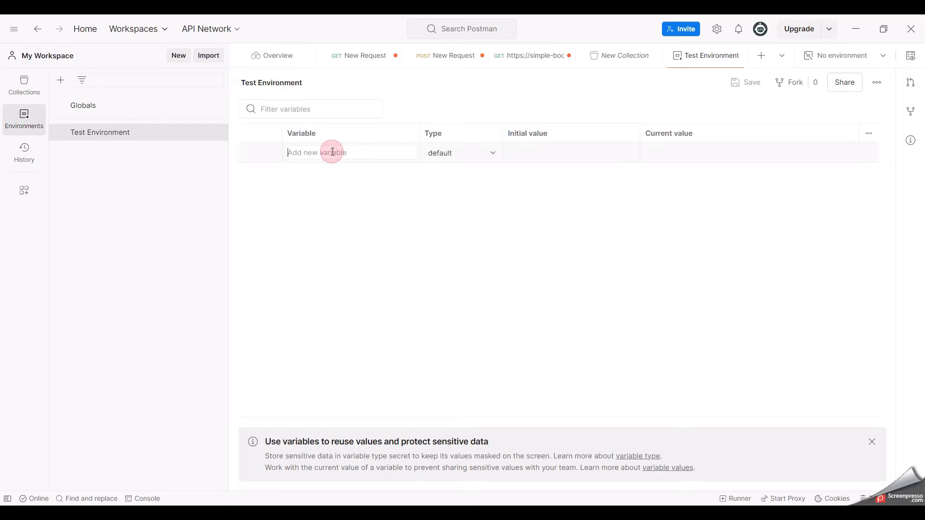
{"action": "type", "text": "base"}
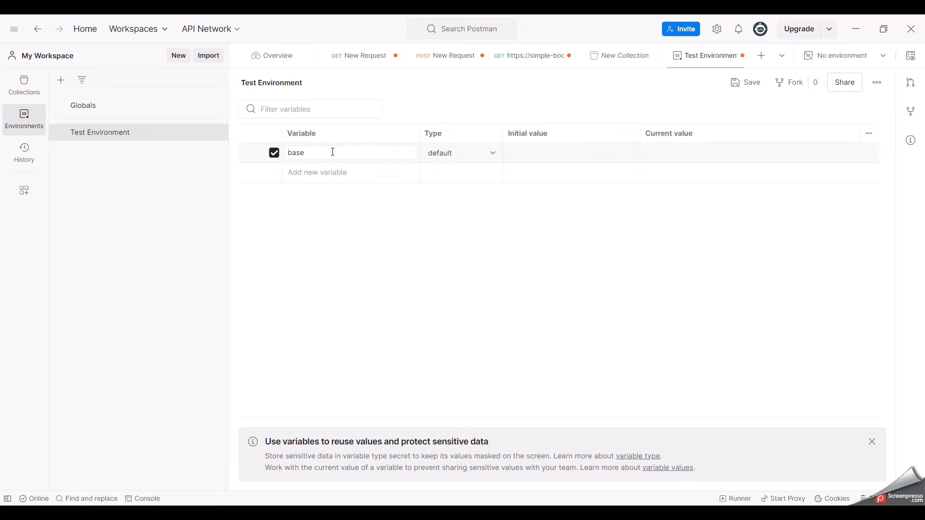
{"action": "type", "text": "url"}
{"action": "left_click", "coordinate": [547, 153]}
{"action": "left_click", "coordinate": [590, 487]}
{"action": "left_click", "coordinate": [528, 148]}
{"action": "type", "text": "https://reqres.in/api/test"}
{"action": "left_click", "coordinate": [624, 216]}
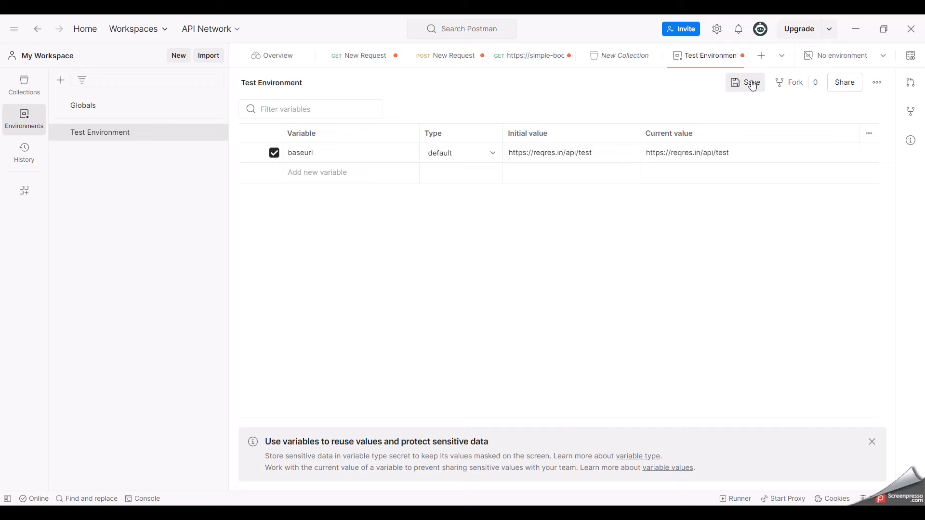
{"action": "left_click", "coordinate": [748, 82]}
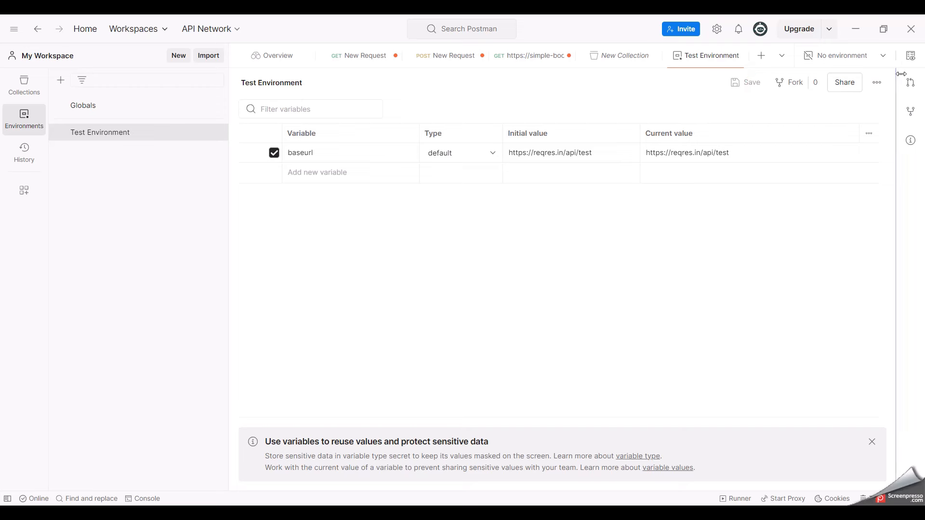
- Create another environment named Dev environment
{"action": "left_click", "coordinate": [910, 55]}
{"action": "left_click", "coordinate": [899, 83]}
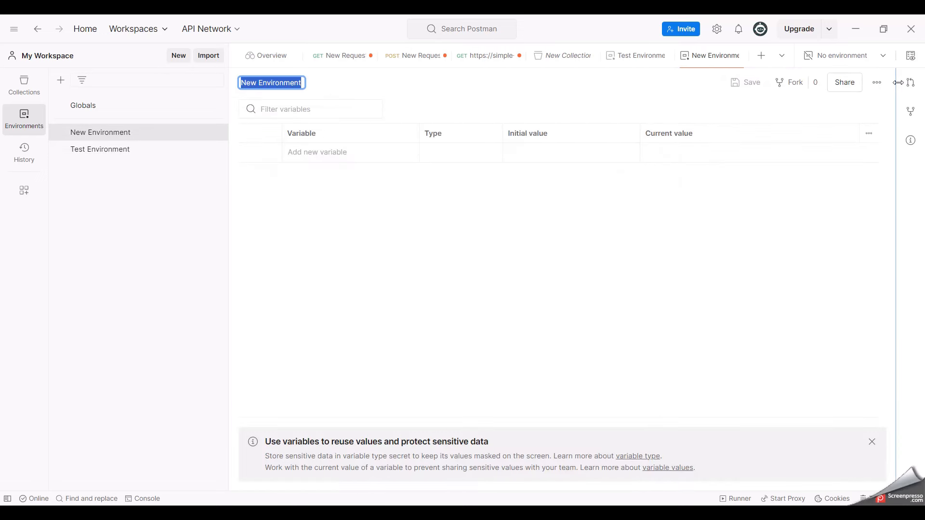
{"action": "type", "text": "De"}
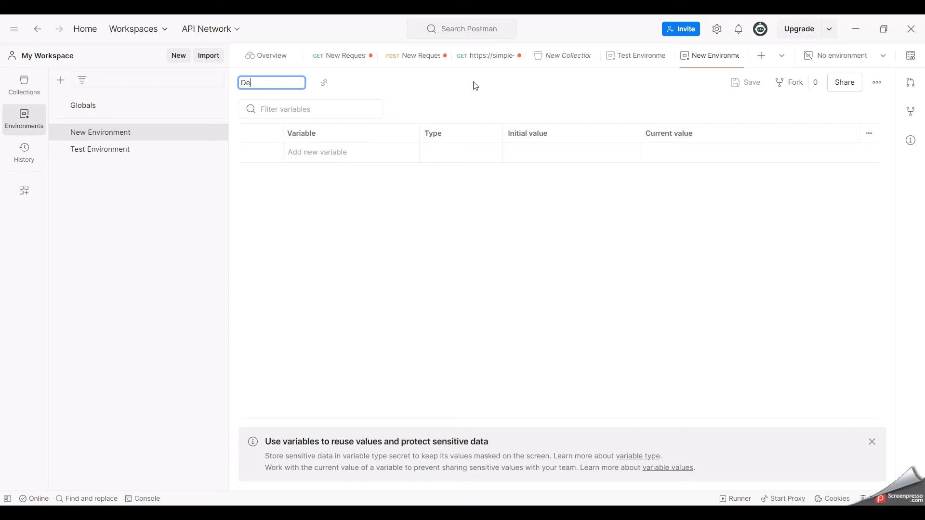
{"action": "type", "text": "velop"}
{"action": "key", "text": "BackSpace"}
{"action": "key", "text": "BackSpace"}
{"action": "key", "text": "BackSpace"}
{"action": "type", "text": "environment"}
{"action": "key", "text": "Return"}
{"action": "left_click", "coordinate": [316, 154]}
{"action": "type", "text": "baseurl"}
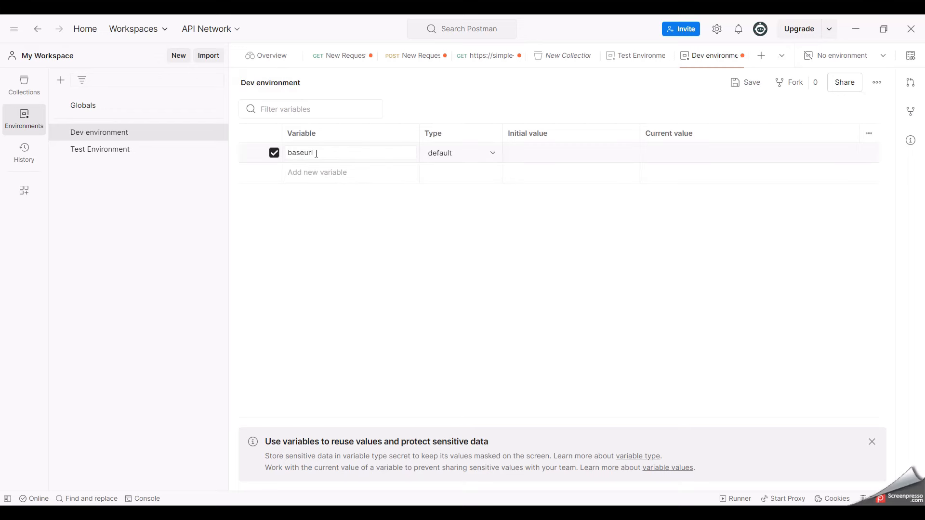
{"action": "key", "text": "Tab"}
{"action": "type", "text": "https://reqres.in/api/test"}
{"action": "key", "text": "BackSpace"}
{"action": "key", "text": "BackSpace"}
{"action": "key", "text": "BackSpace"}
{"action": "key", "text": "BackSpace"}
{"action": "type", "text": "dev"}
{"action": "left_click", "coordinate": [284, 265]}
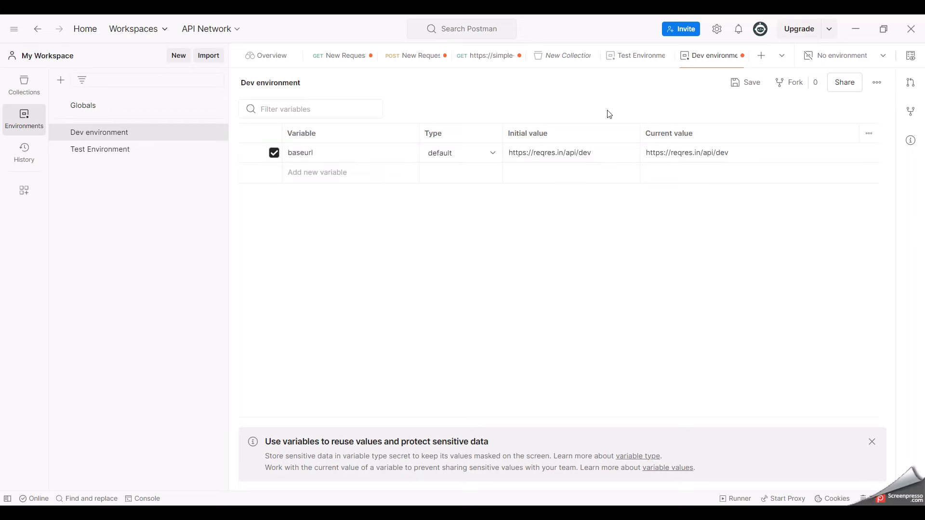
{"action": "left_click", "coordinate": [743, 81]}
- Create a third environment named UAT Environment
{"action": "left_click", "coordinate": [885, 56]}
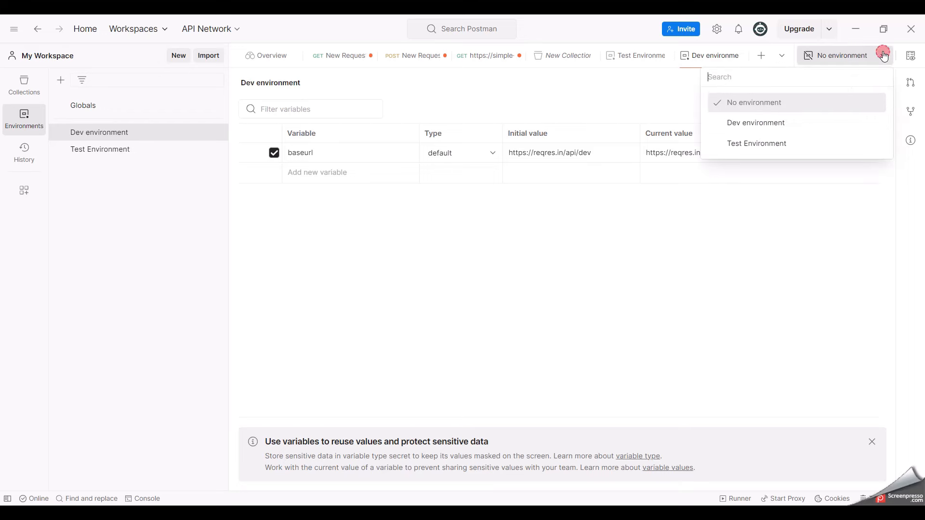
{"action": "left_click", "coordinate": [884, 56]}
{"action": "left_click", "coordinate": [911, 56]}
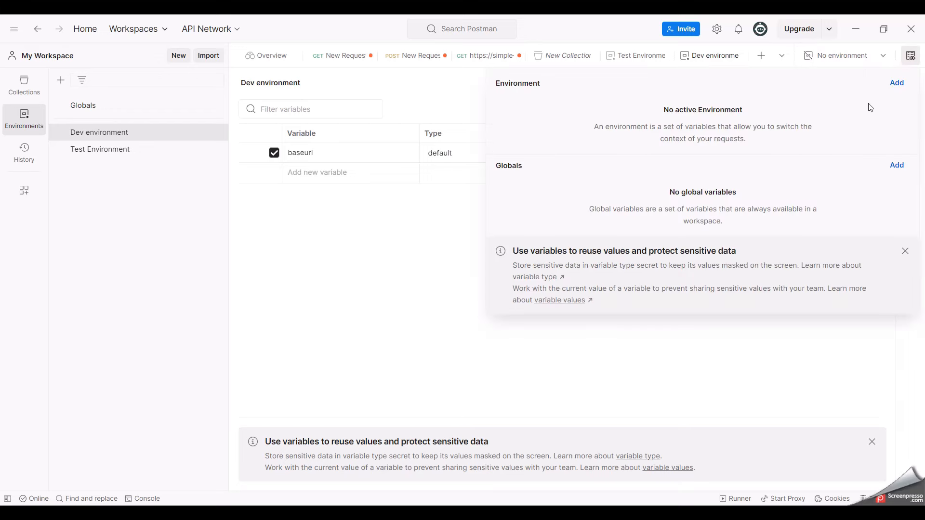
{"action": "left_click", "coordinate": [900, 84]}
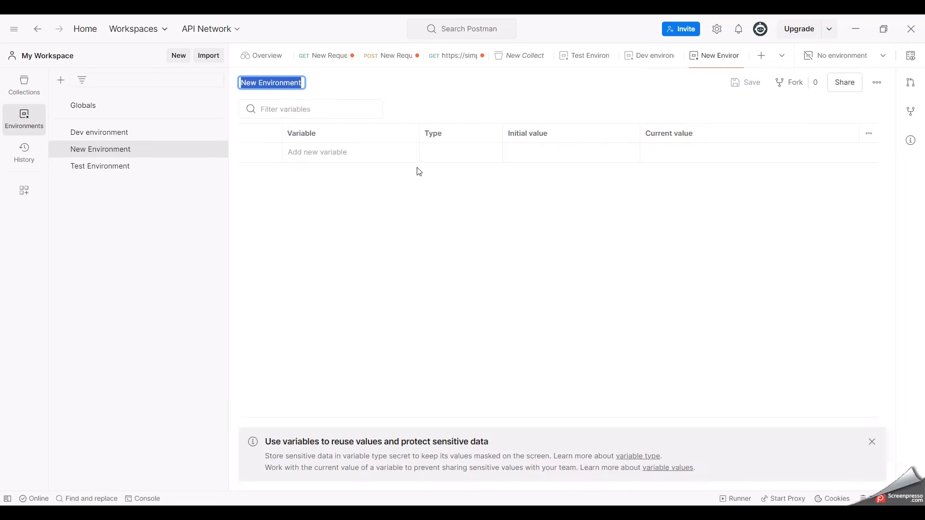
{"action": "type", "text": "UAT"}
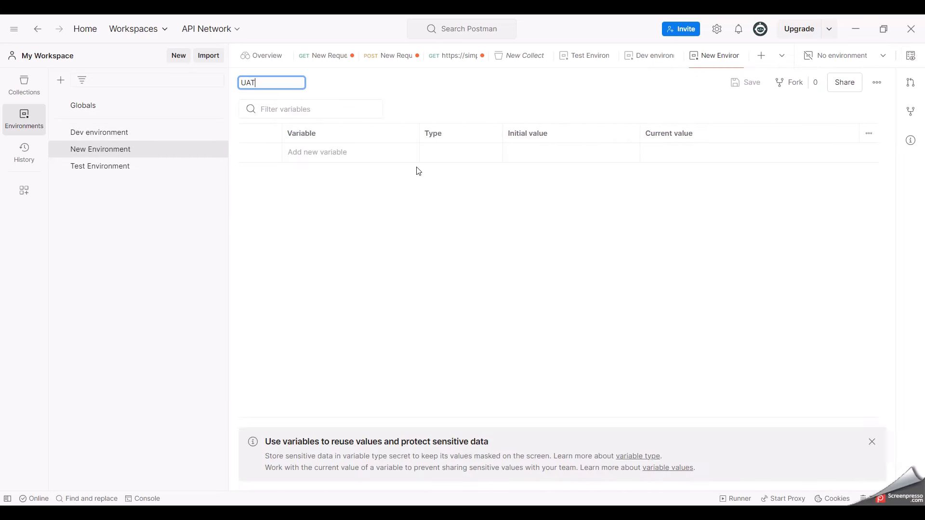
{"action": "type", "text": " Environment"}
{"action": "left_click", "coordinate": [369, 152]}
{"action": "type", "text": "base"}
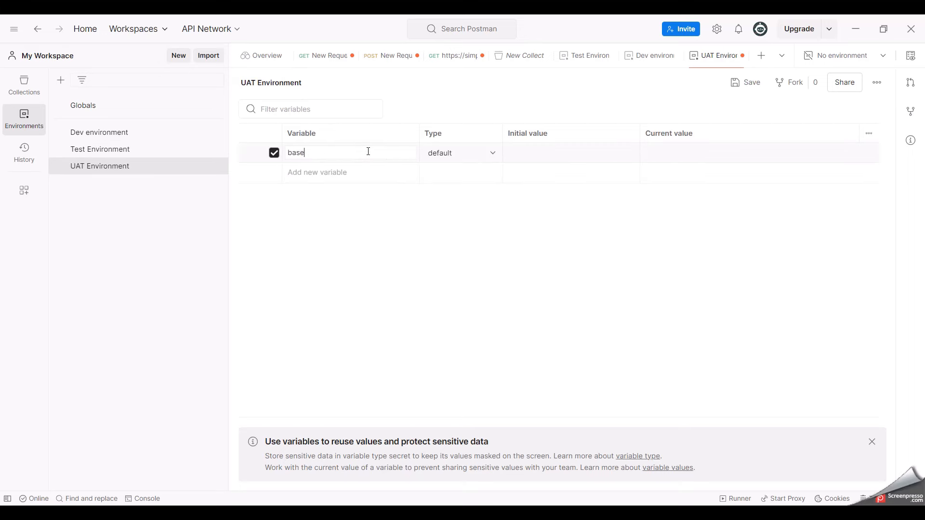
{"action": "type", "text": "ur"}
{"action": "key", "text": "Tab"}
{"action": "key", "text": "Tab"}
{"action": "type", "text": "https://reqres.in/api/test"}
{"action": "key", "text": "BackSpace"}
{"action": "key", "text": "BackSpace"}
{"action": "key", "text": "BackSpace"}
{"action": "key", "text": "BackSpace"}
{"action": "type", "text": "uat"}
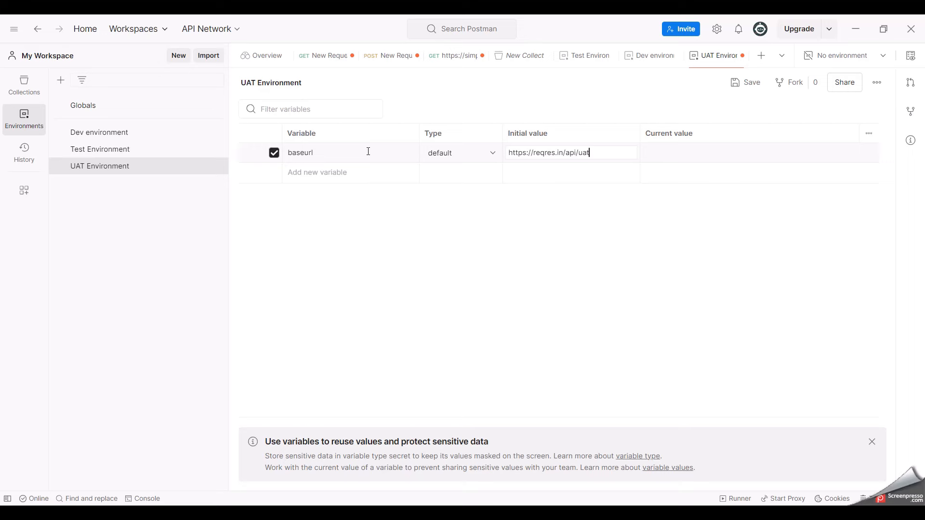
{"action": "left_click", "coordinate": [392, 271]}
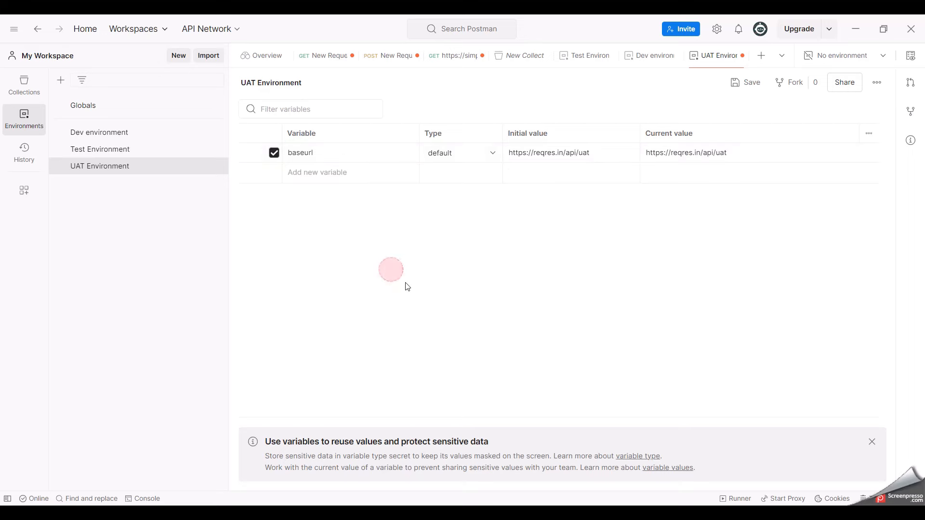
{"action": "left_click", "coordinate": [745, 83]}
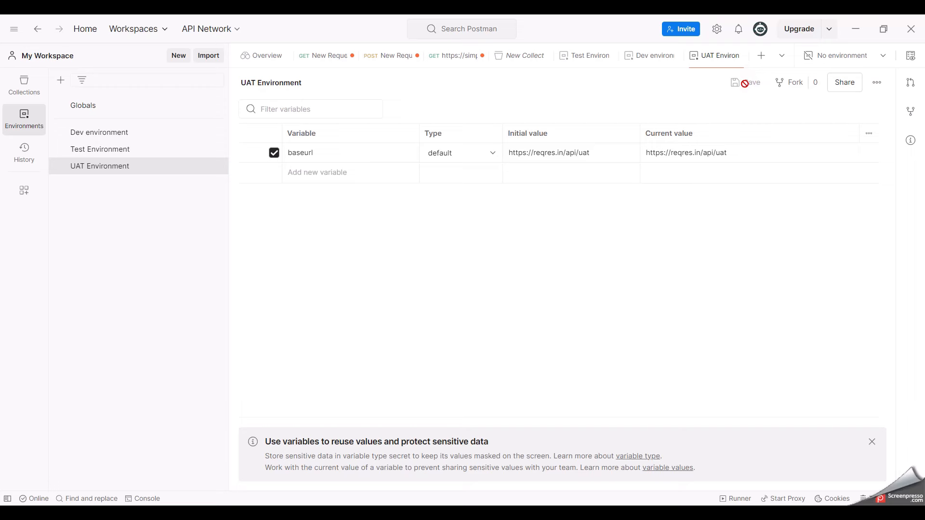
{"action": "left_click", "coordinate": [684, 211]}
- Show the workspace's collections and make Test Environment the active environment
{"action": "left_click", "coordinate": [29, 89]}
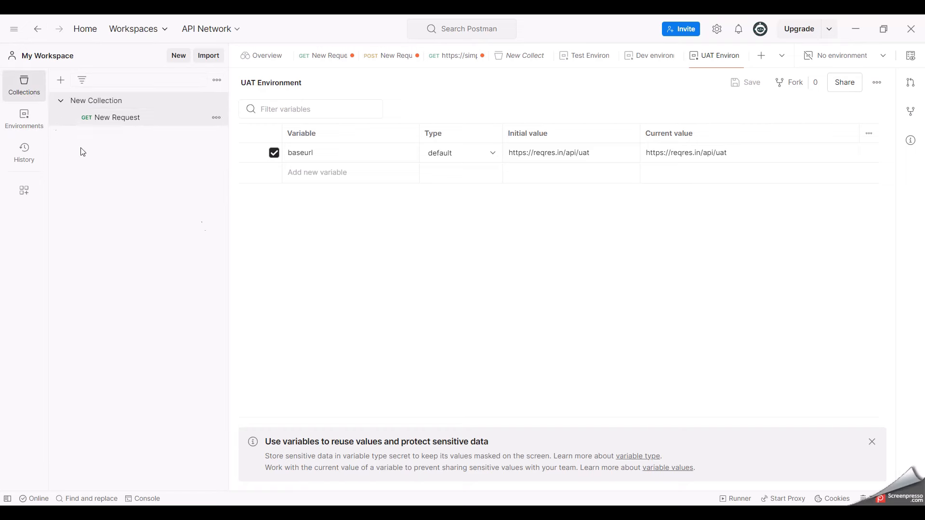
{"action": "left_click", "coordinate": [403, 245]}
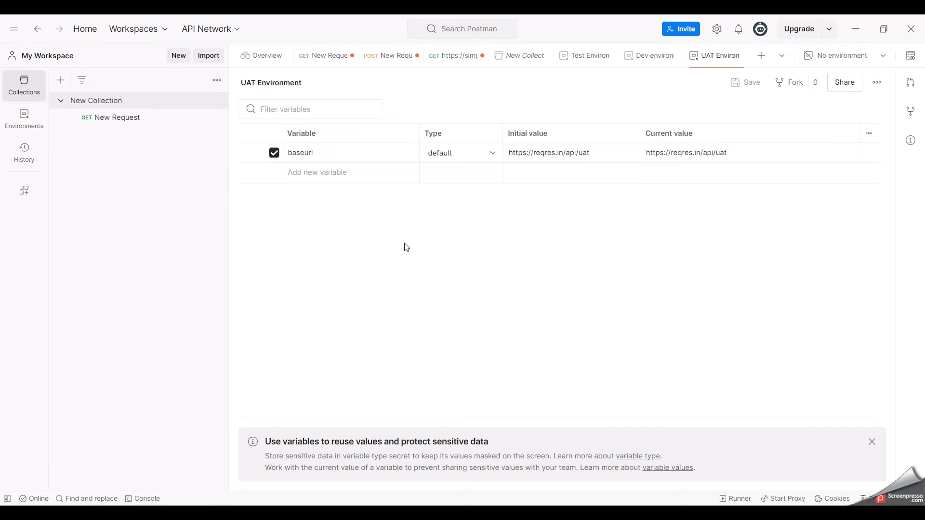
{"action": "left_click", "coordinate": [883, 57]}
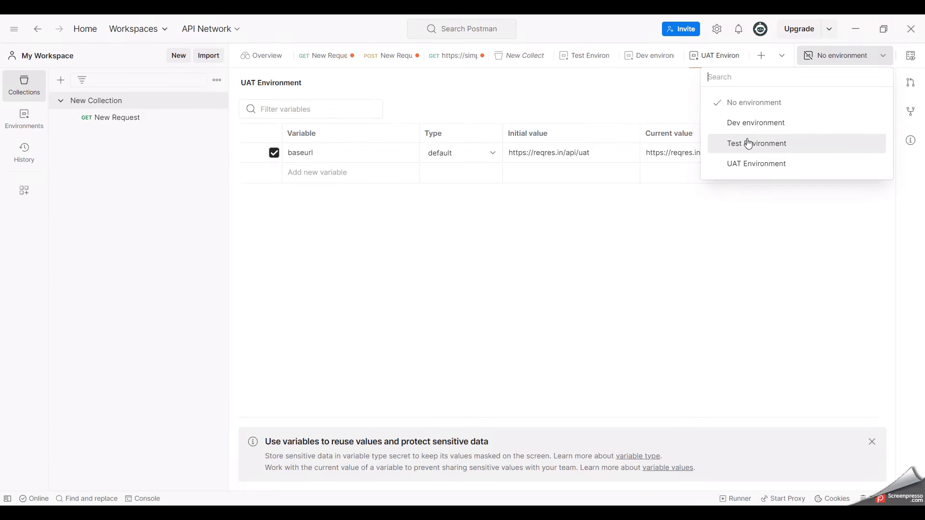
{"action": "left_click", "coordinate": [747, 143]}
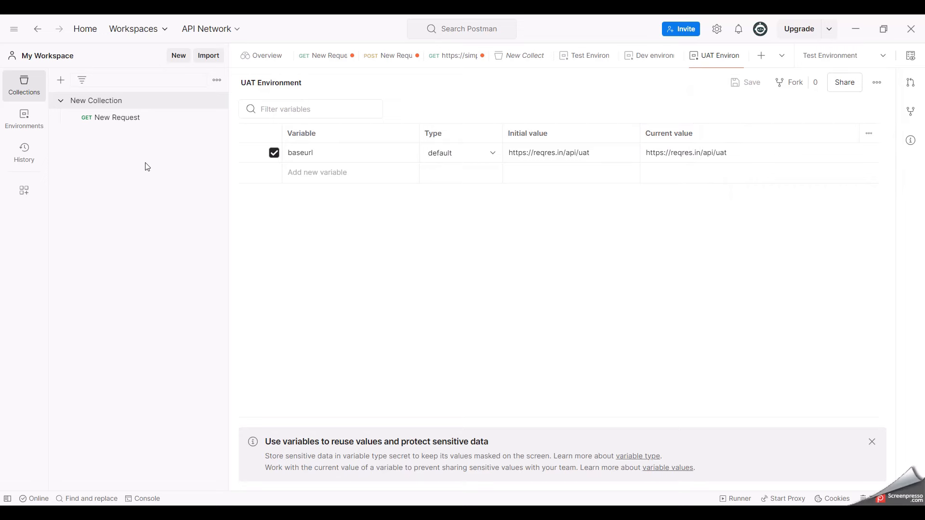
- Send the GET request {{baseurl}}page2 from New Collection and review its JSON response body
{"action": "left_click", "coordinate": [91, 118]}
{"action": "left_click", "coordinate": [843, 116]}
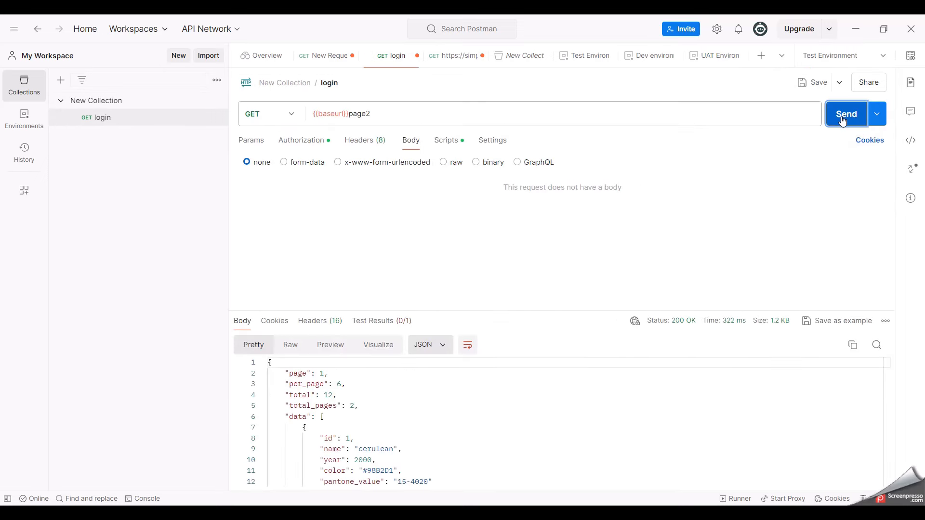
{"action": "scroll", "coordinate": [367, 401], "scroll_direction": "down", "scroll_amount": 5}
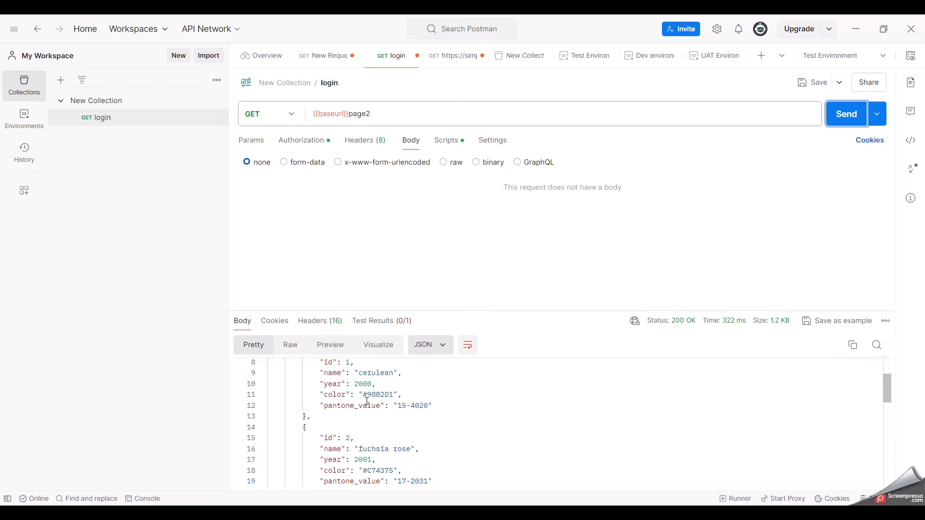
{"action": "scroll", "coordinate": [367, 401], "scroll_direction": "up", "scroll_amount": 5}
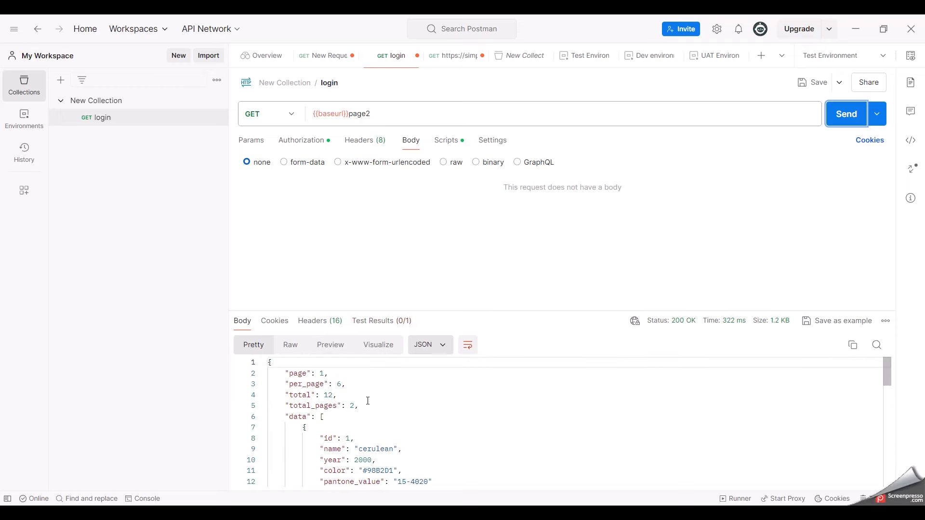
{"action": "left_click", "coordinate": [419, 115]}
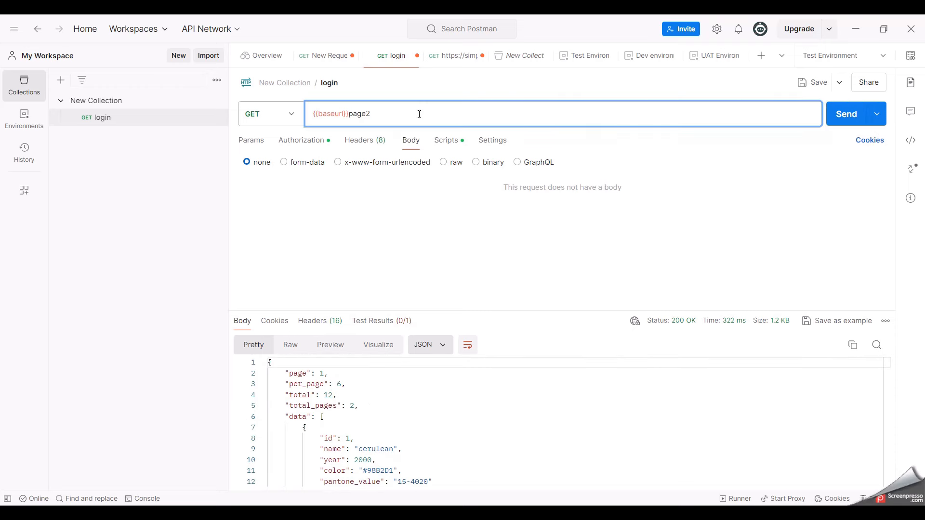
{"action": "scroll", "coordinate": [405, 420], "scroll_direction": "down", "scroll_amount": 5}
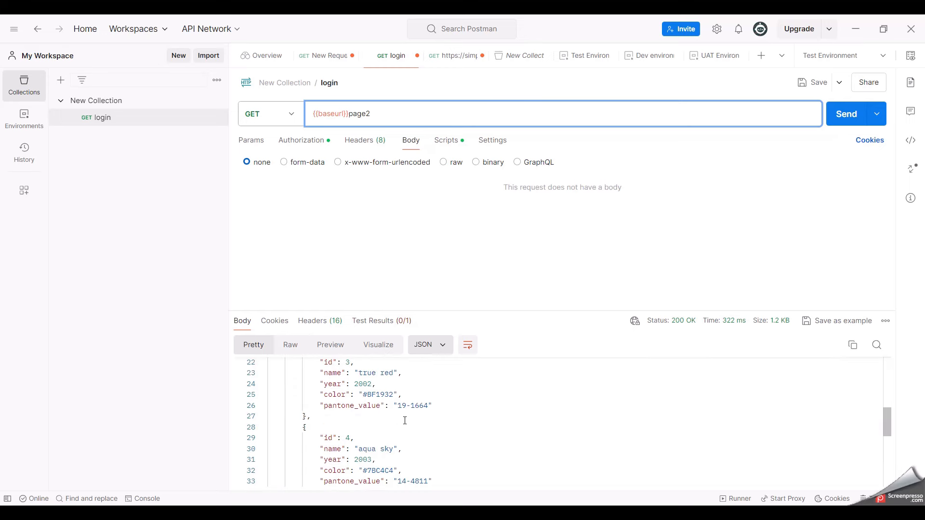
{"action": "scroll", "coordinate": [405, 421], "scroll_direction": "down", "scroll_amount": 2}
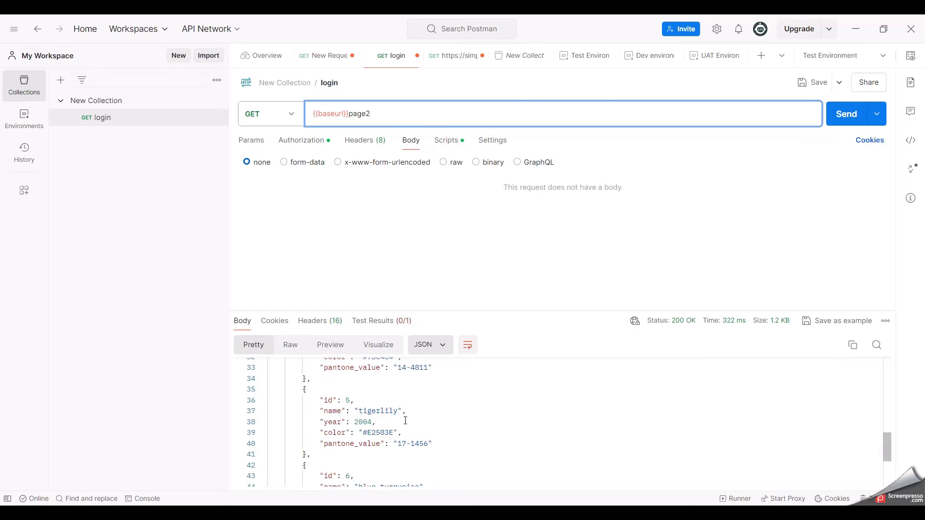
{"action": "left_click", "coordinate": [444, 273]}
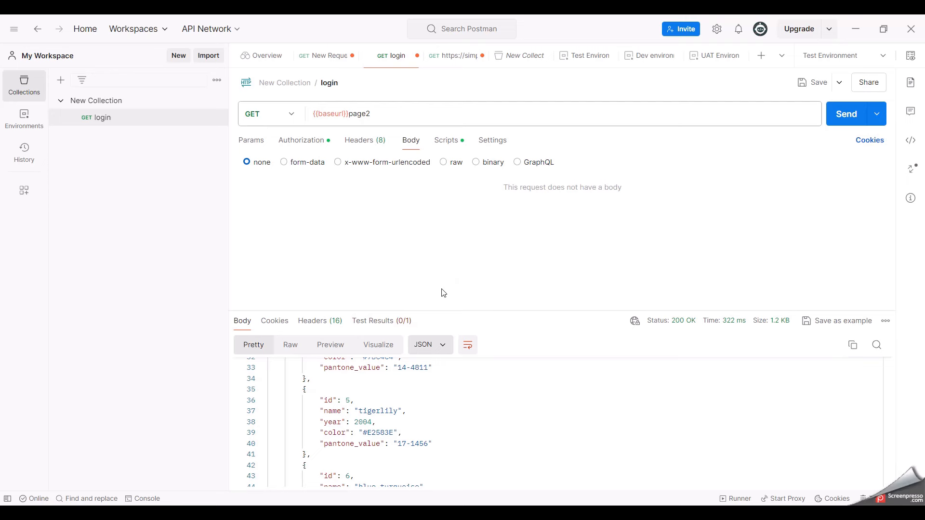
- Make Dev environment active and send the login request with its URL shortened to {{baseurl}}
{"action": "left_click", "coordinate": [881, 56]}
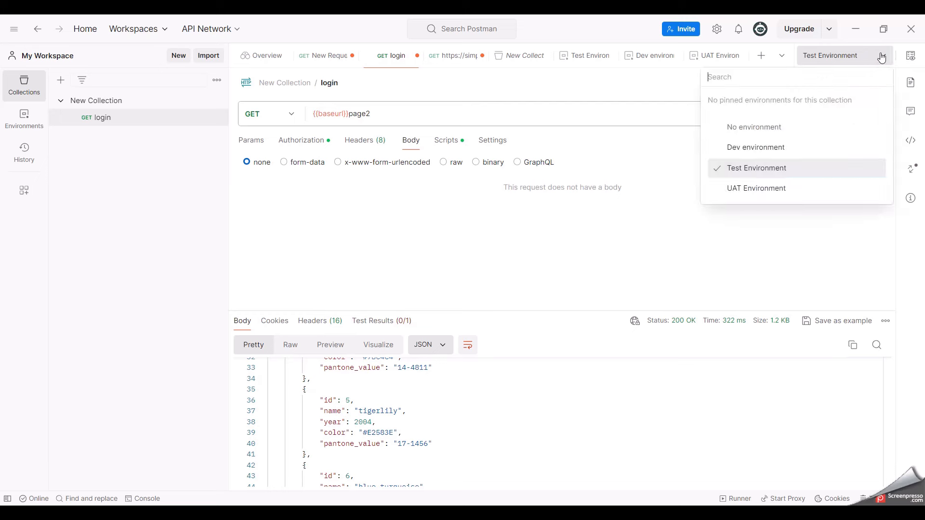
{"action": "left_click", "coordinate": [778, 148]}
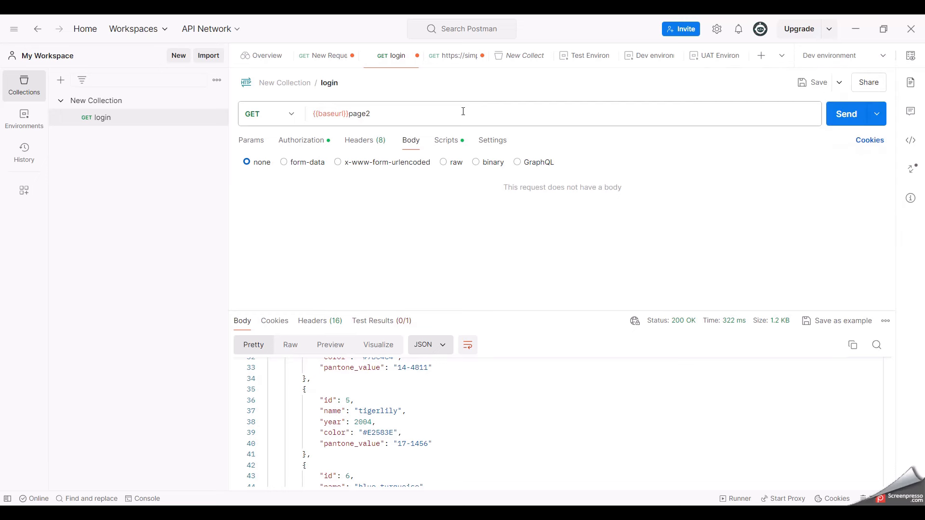
{"action": "left_click", "coordinate": [417, 117]}
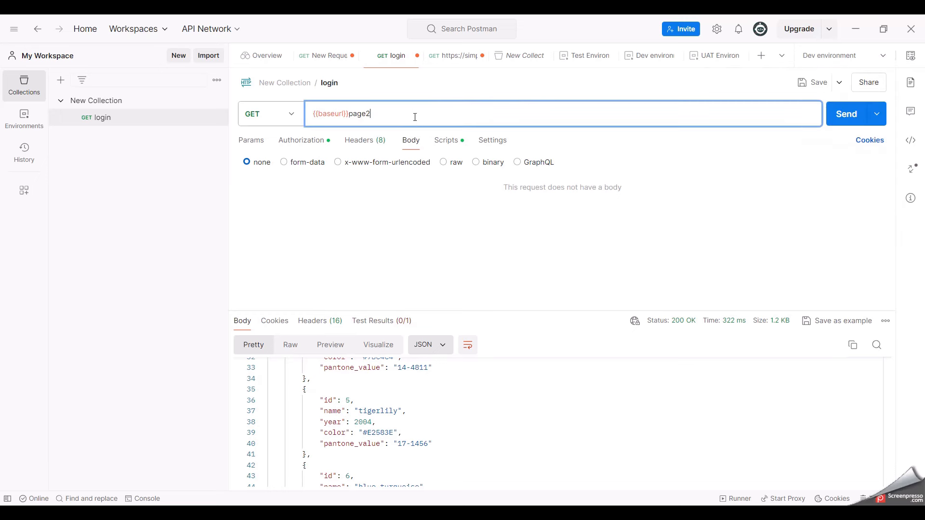
{"action": "key", "text": "BackSpace"}
{"action": "key", "text": "BackSpace"}
{"action": "key", "text": "BackSpace"}
{"action": "key", "text": "BackSpace"}
{"action": "key", "text": "BackSpace"}
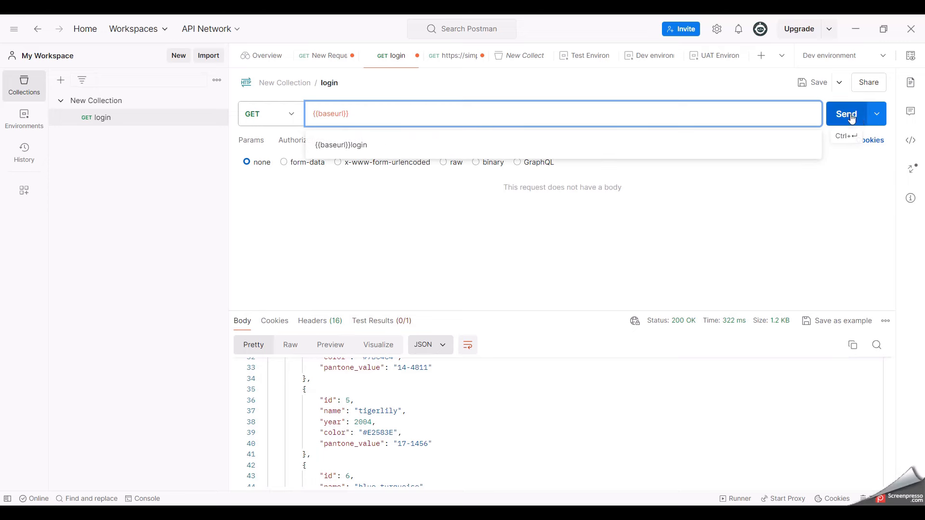
{"action": "left_click", "coordinate": [852, 120]}
- Switch to the reqres.in page in Chrome, open the SINGLE USER request's endpoint and copy users/2 from its address
{"action": "left_click", "coordinate": [610, 512]}
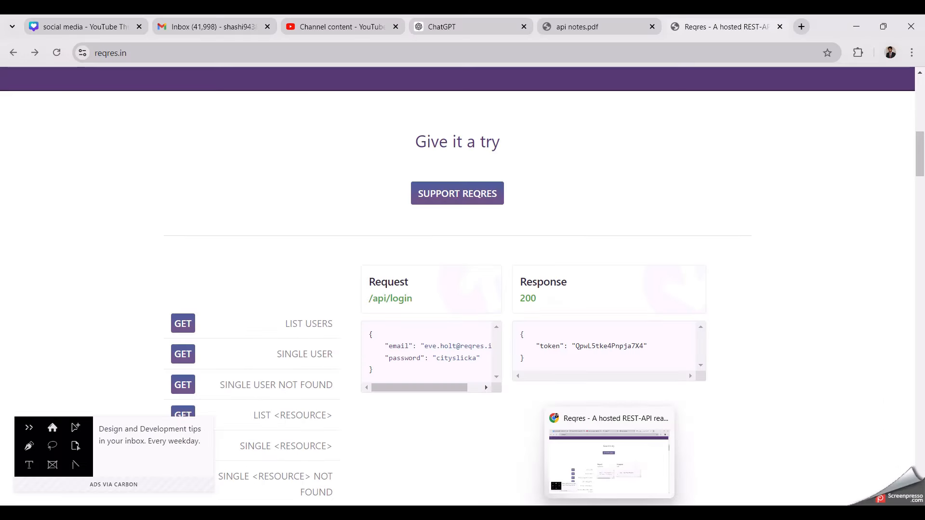
{"action": "left_click", "coordinate": [186, 356]}
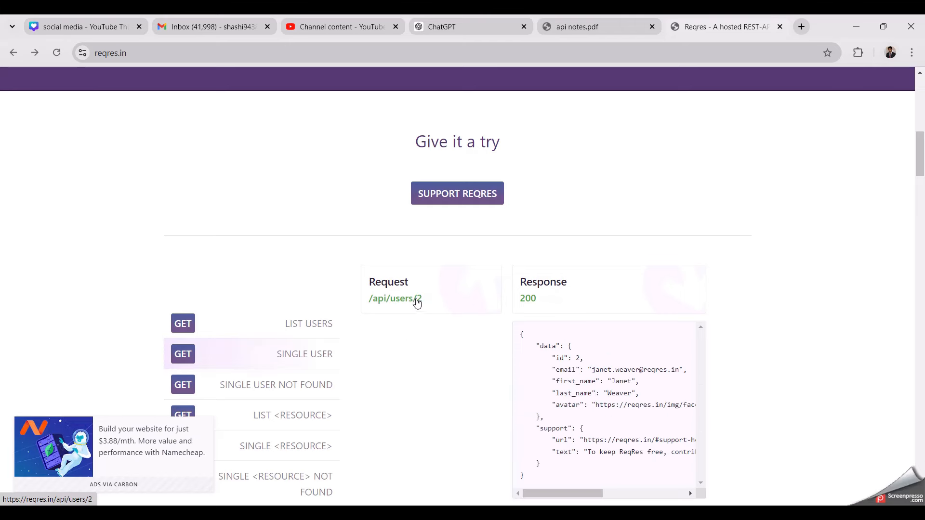
{"action": "left_click", "coordinate": [407, 300]}
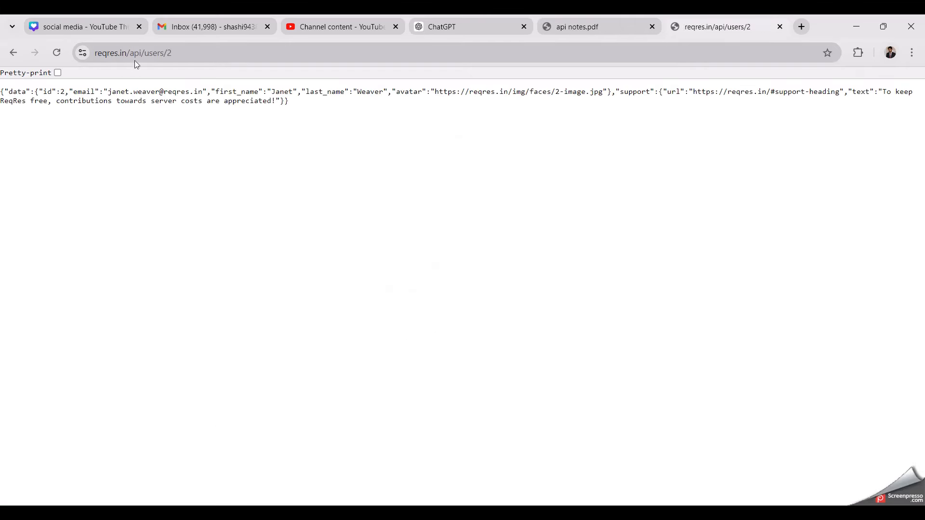
{"action": "left_click_drag", "start_coordinate": [148, 52], "coordinate": [174, 53]}
{"action": "key", "text": "ctrl+c"}
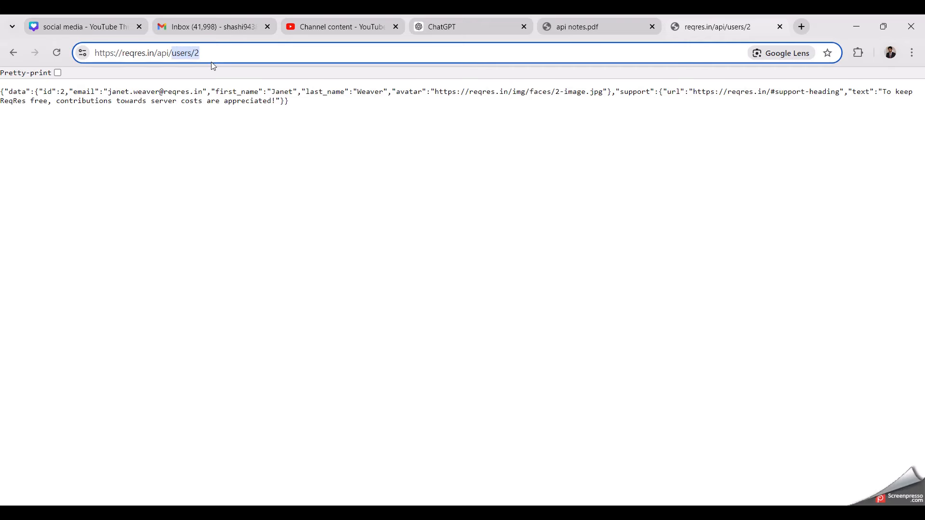
- Back in Postman, change the login request's URL to {{baseurl}}users/2, send it in UAT Environment and review the JSON response
{"action": "left_click", "coordinate": [626, 515]}
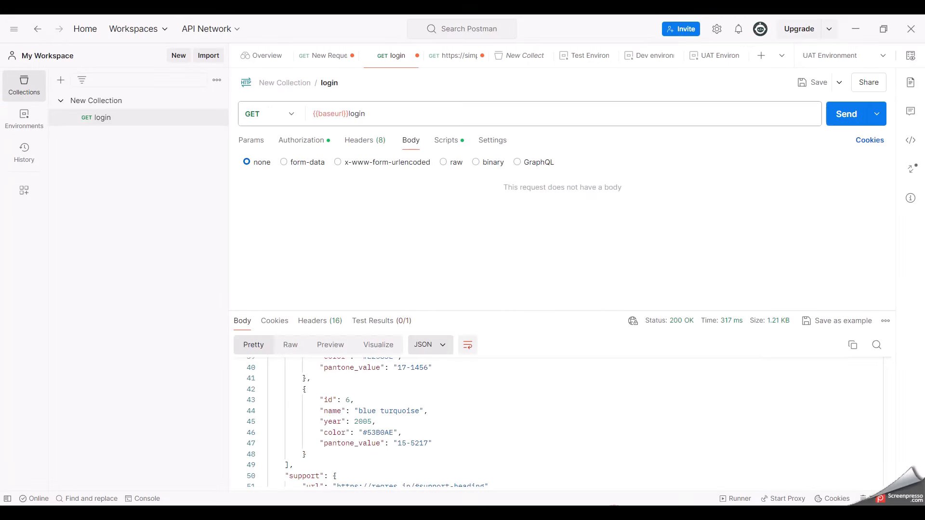
{"action": "left_click_drag", "start_coordinate": [370, 113], "coordinate": [352, 112]}
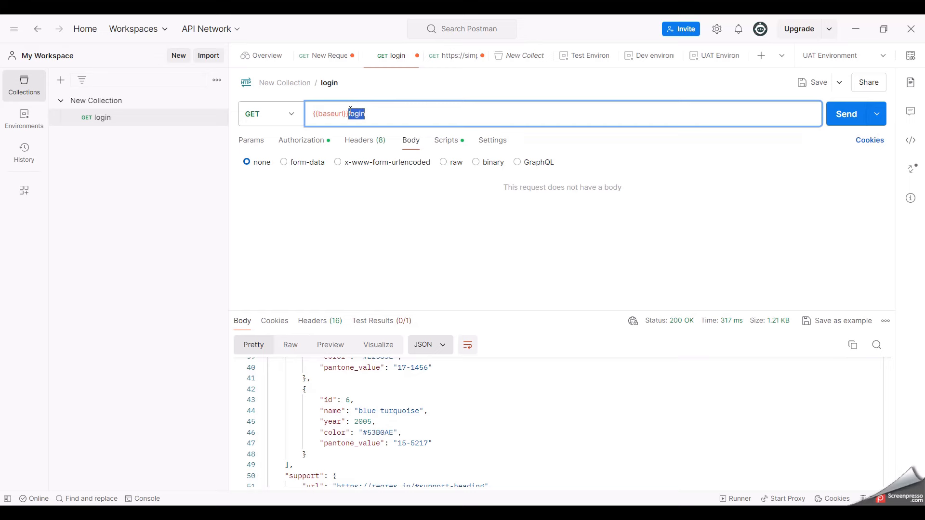
{"action": "key", "text": "ctrl+v"}
{"action": "left_click", "coordinate": [538, 232]}
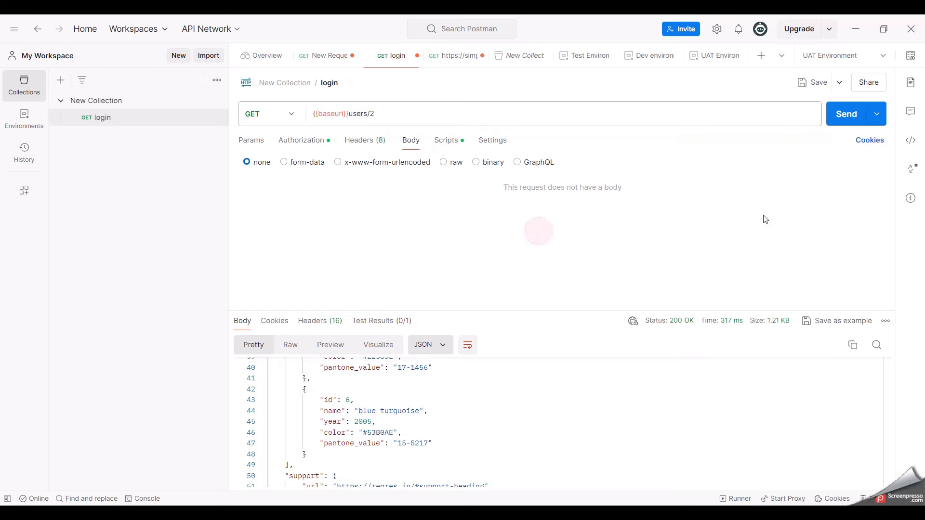
{"action": "left_click", "coordinate": [853, 118]}
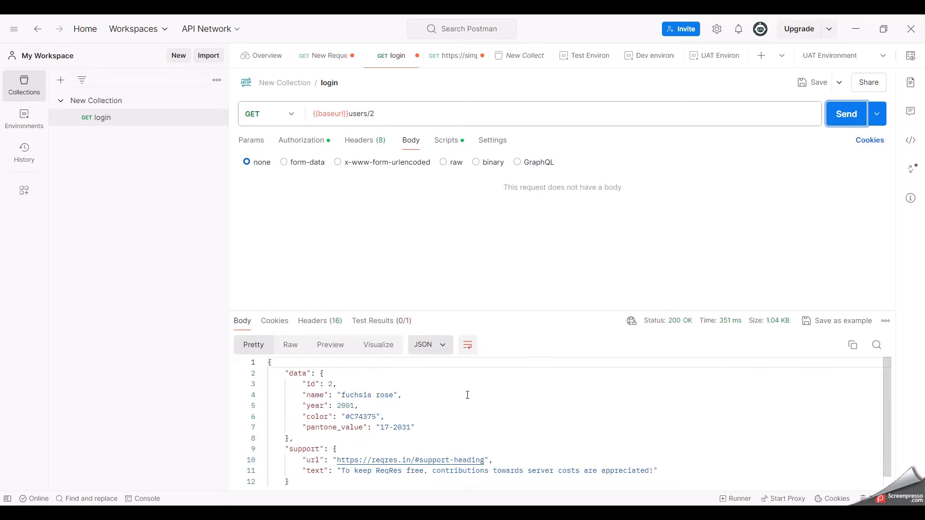
{"action": "scroll", "coordinate": [399, 421], "scroll_direction": "down", "scroll_amount": 1}
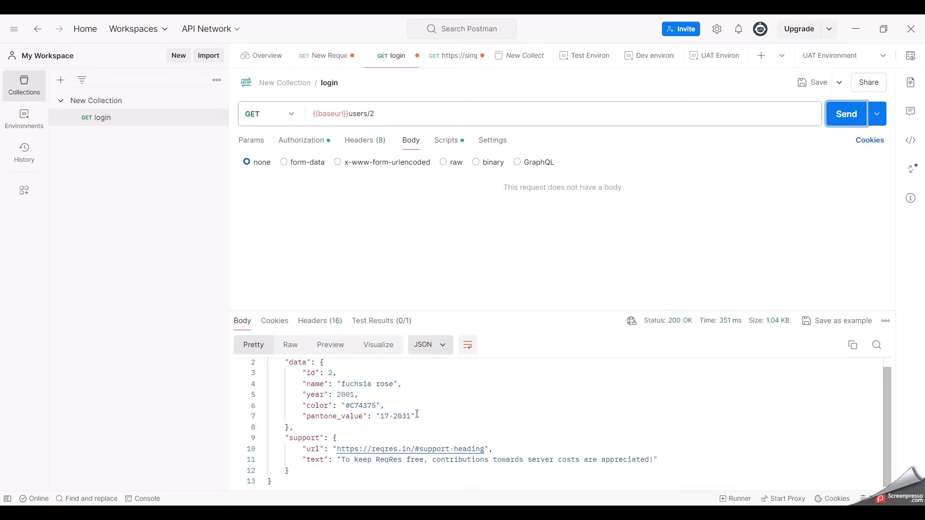
{"action": "scroll", "coordinate": [399, 422], "scroll_direction": "up", "scroll_amount": 1}
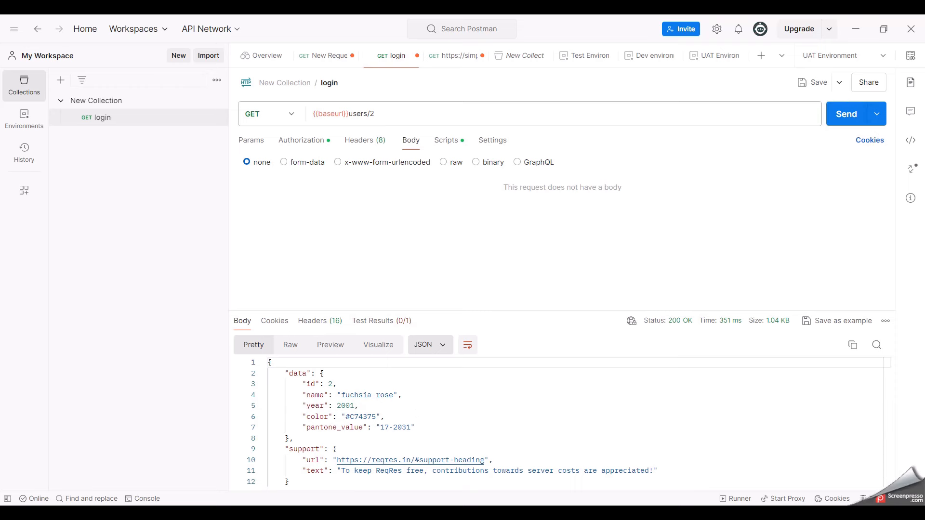
{"action": "left_click", "coordinate": [496, 223]}
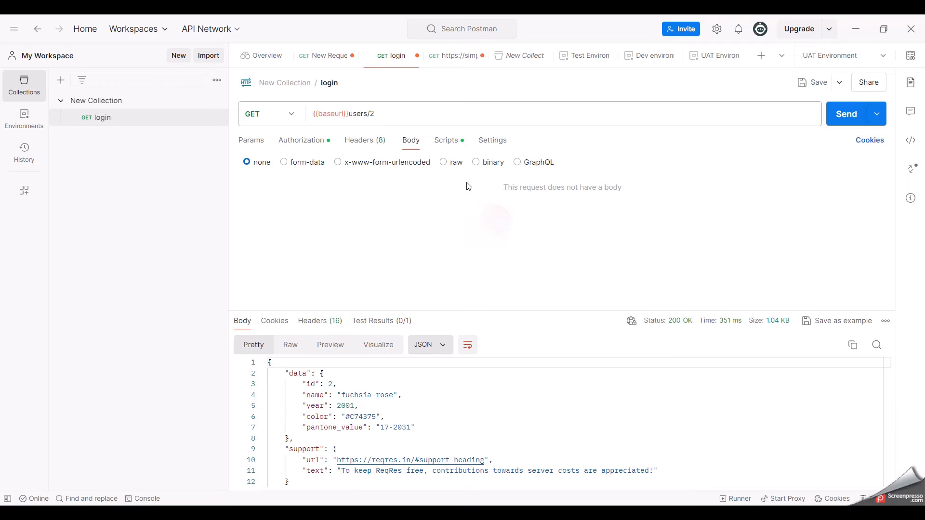
- Make Dev environment active and send the {{baseurl}}users/2 GET request again
{"action": "left_click", "coordinate": [880, 55]}
{"action": "left_click", "coordinate": [734, 147]}
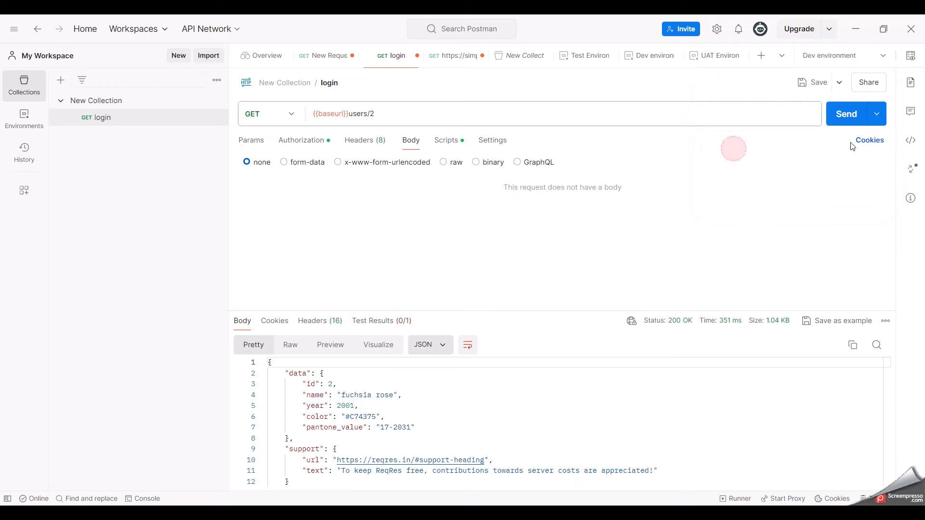
{"action": "left_click", "coordinate": [852, 115]}
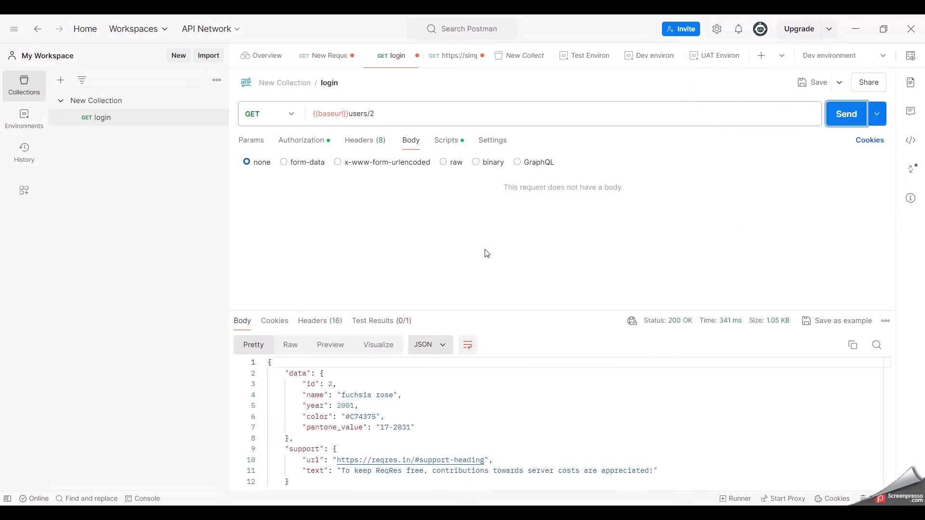
{"action": "left_click", "coordinate": [704, 271]}
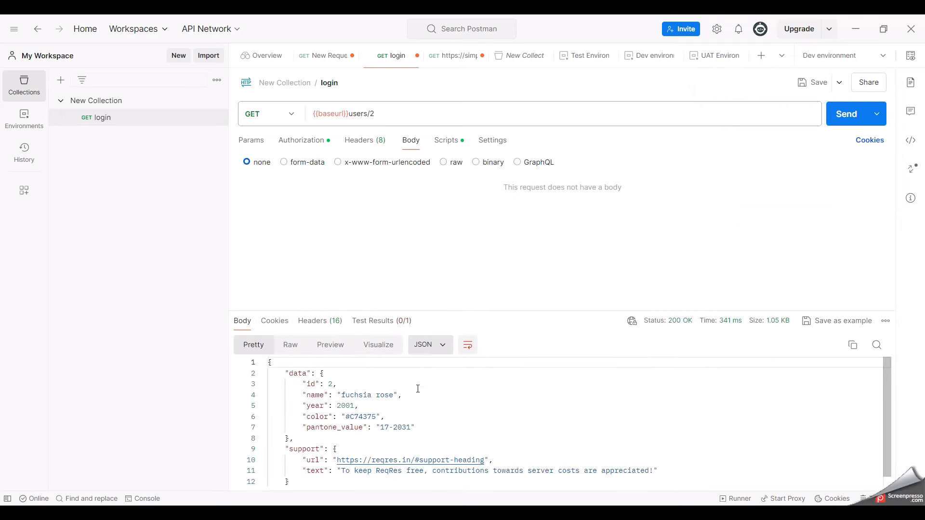
- Change the login request's method to POST and remove the users/2 path after {{baseurl}} in its URL
{"action": "left_click", "coordinate": [284, 115]}
{"action": "left_click", "coordinate": [279, 165]}
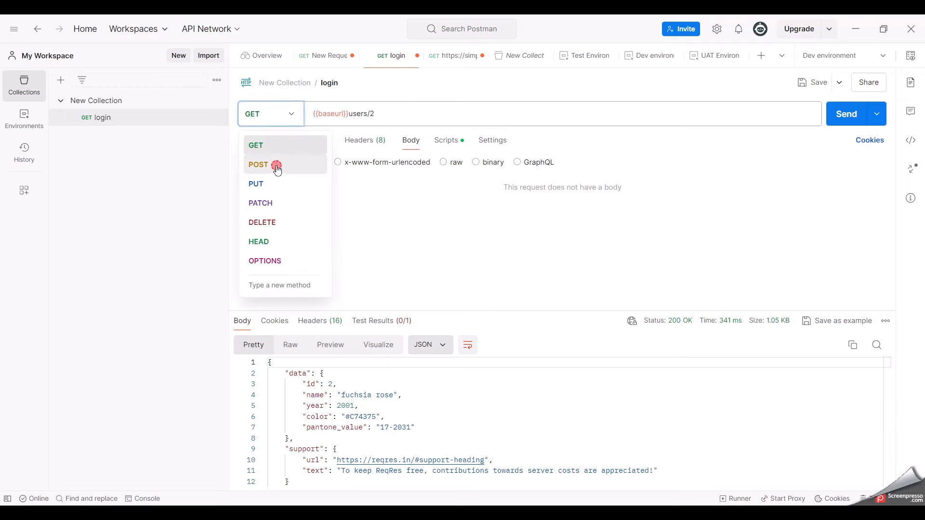
{"action": "left_click", "coordinate": [383, 117]}
{"action": "key", "text": "BackSpace"}
{"action": "key", "text": "BackSpace"}
{"action": "key", "text": "BackSpace"}
{"action": "key", "text": "BackSpace"}
{"action": "key", "text": "BackSpace"}
{"action": "key", "text": "BackSpace"}
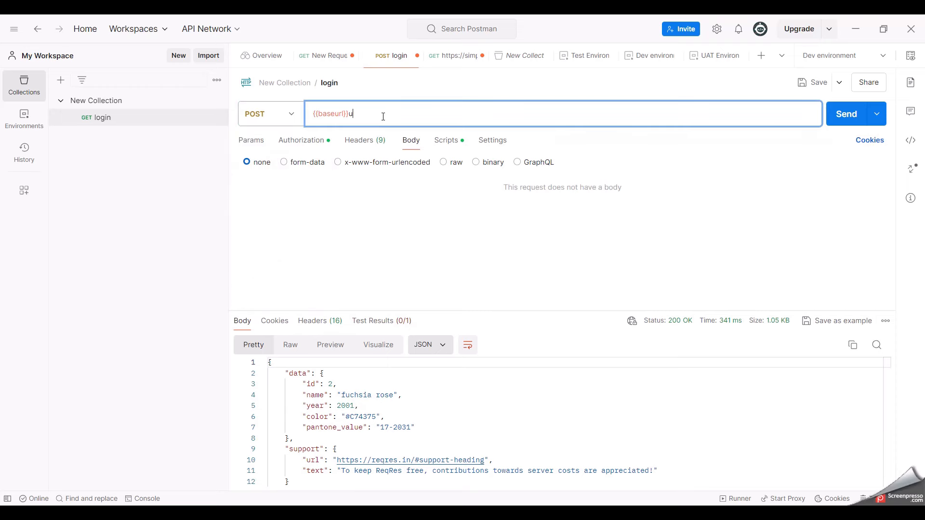